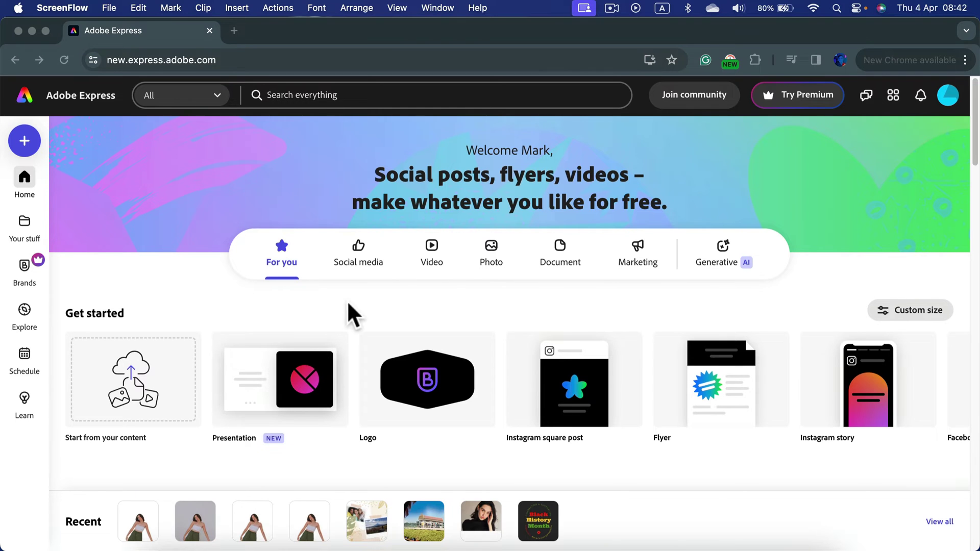
# Launch Generate QR code from the full list of quick actions.
pyautogui.scroll(-5, 398, 296)
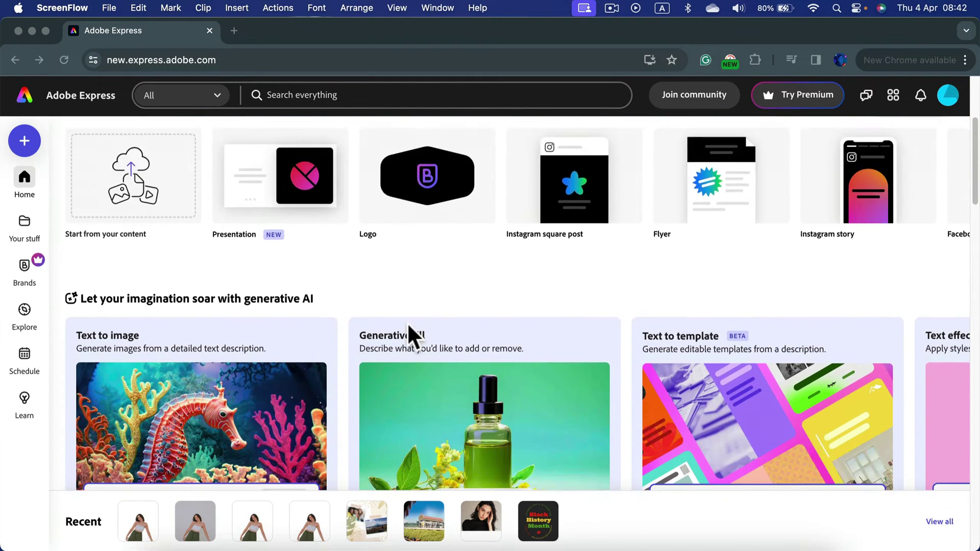
pyautogui.scroll(-6, 407, 322)
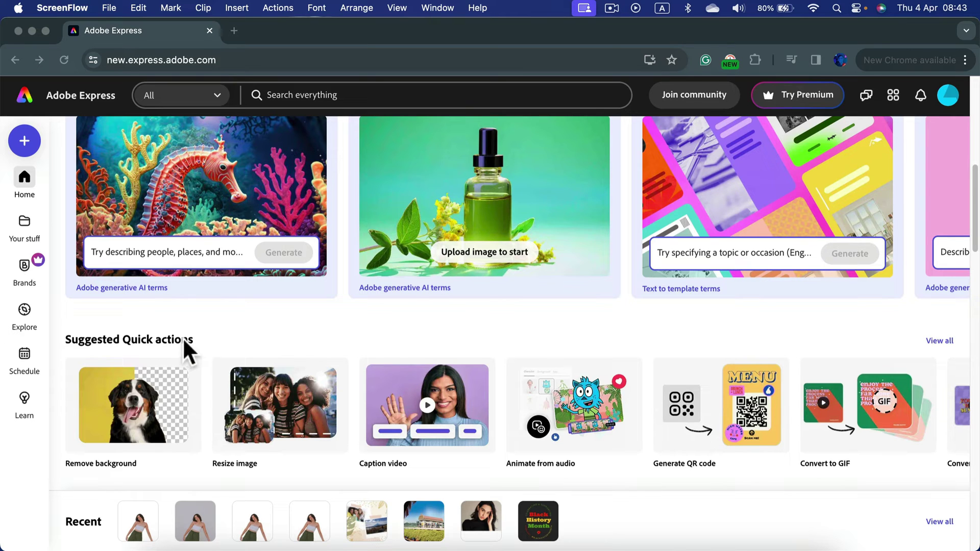
pyautogui.scroll(-1, 281, 345)
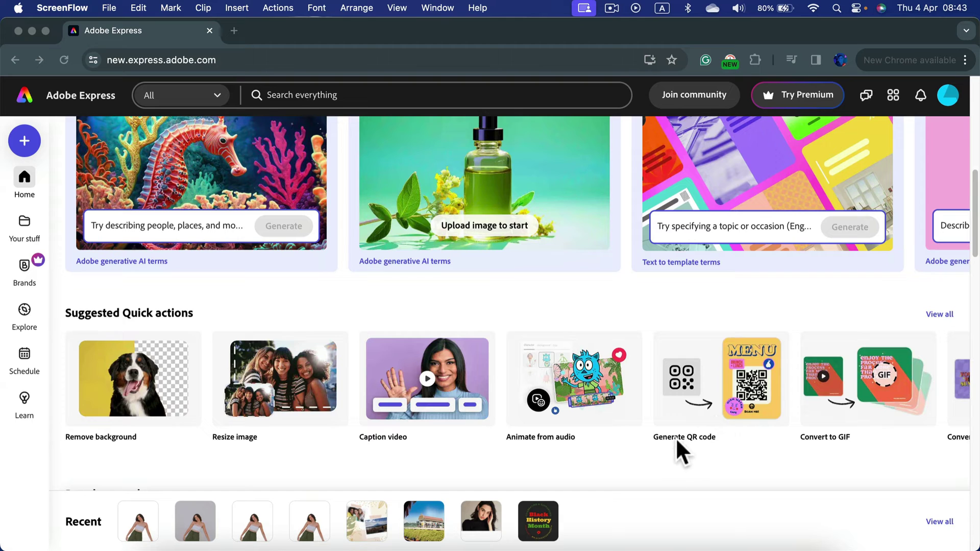
pyautogui.scroll(-1, 678, 381)
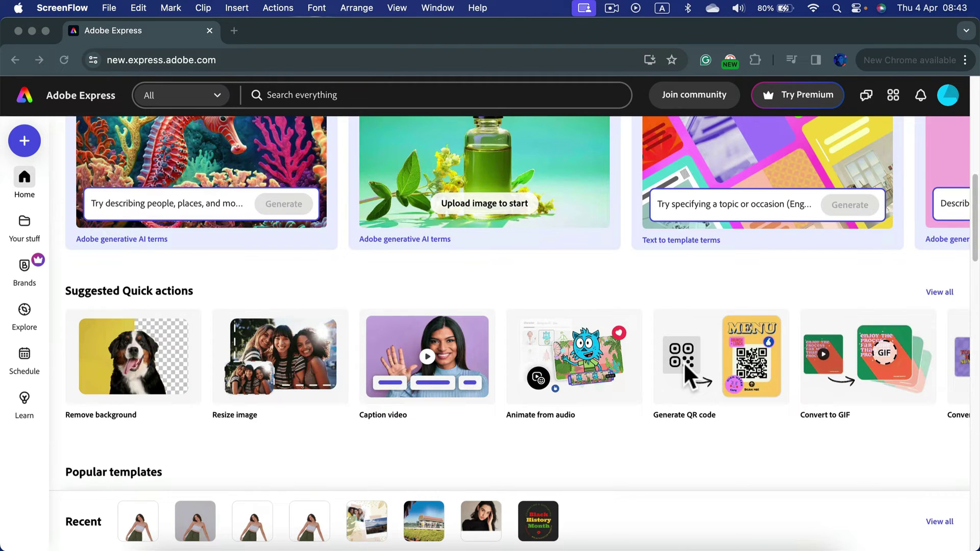
pyautogui.click(938, 292)
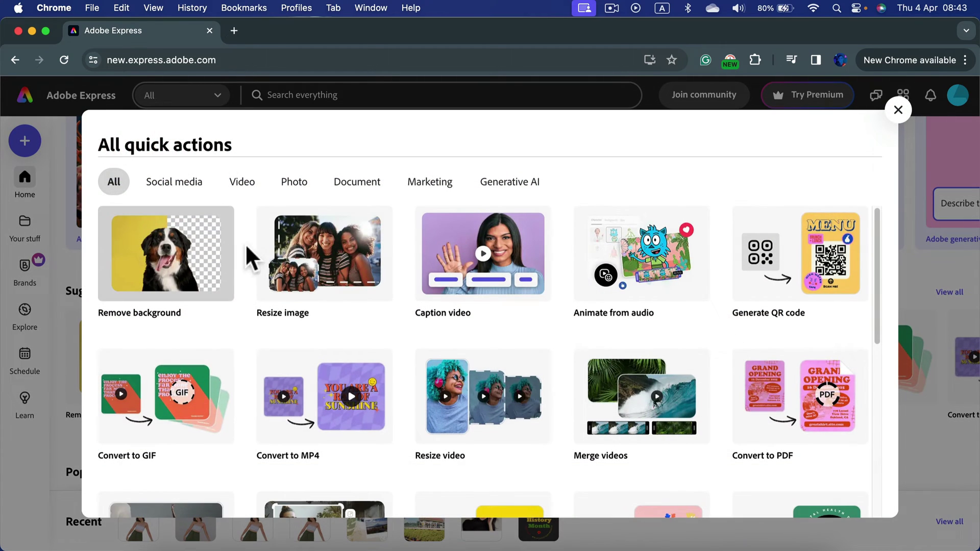
pyautogui.scroll(-6, 786, 275)
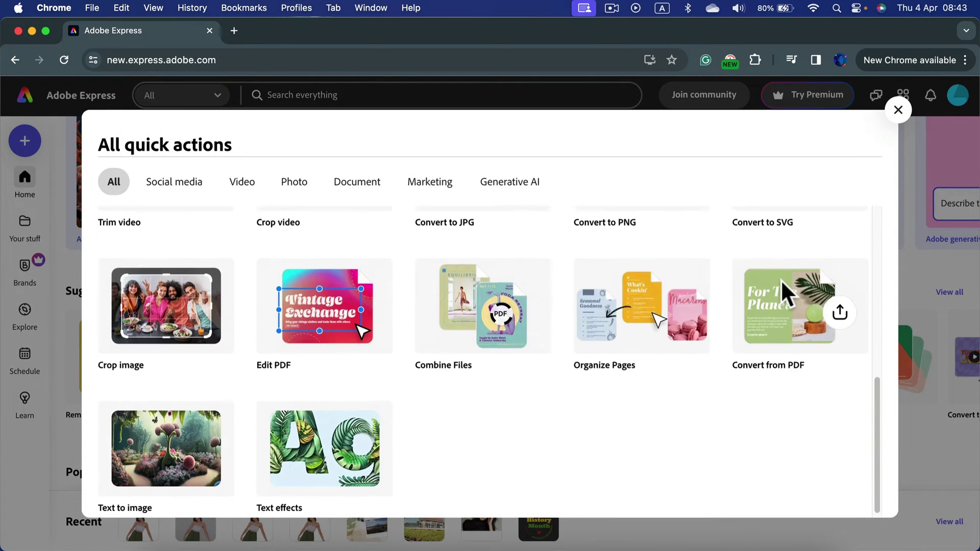
pyautogui.scroll(6, 780, 278)
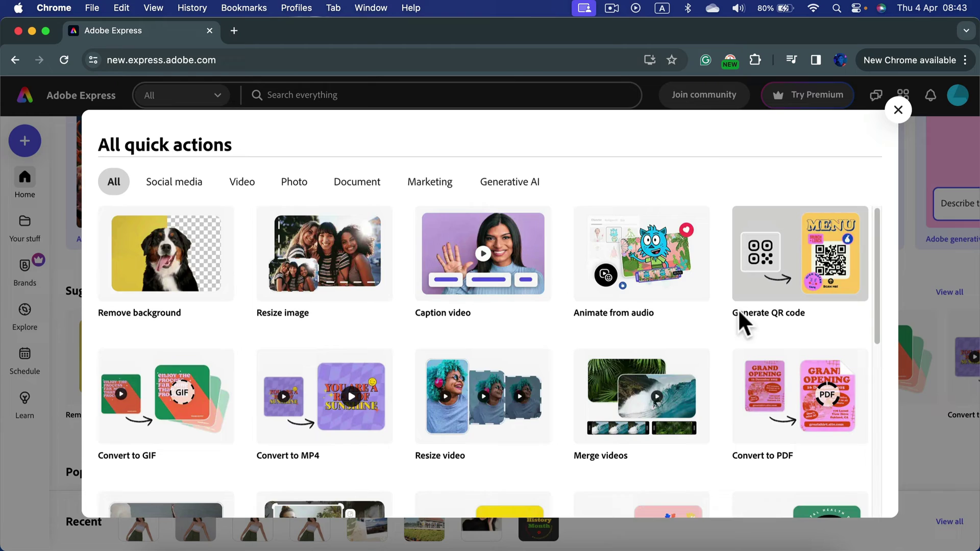
pyautogui.click(808, 253)
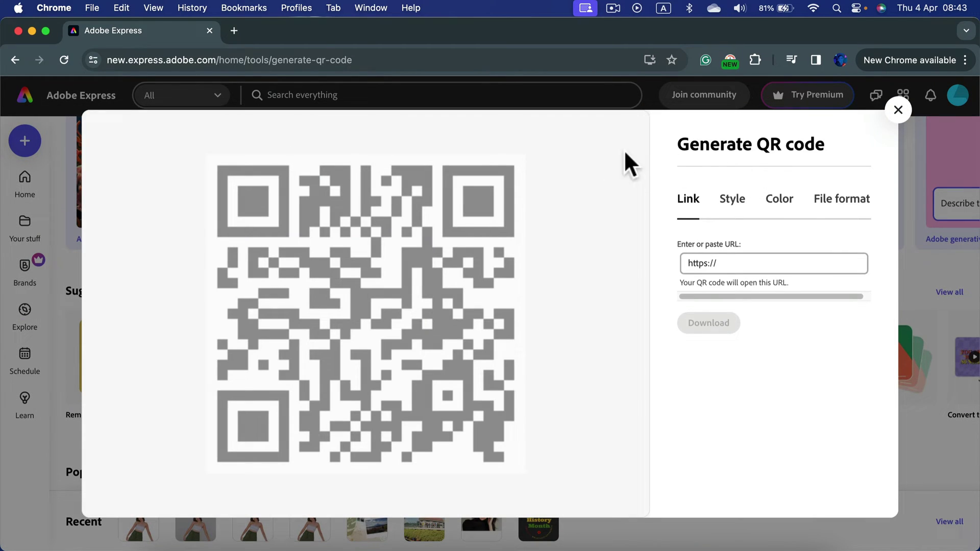
# Paste the YouTube channel link as the QR URL; after trying rounded and round dots, keep square dots.
pyautogui.click(756, 262)
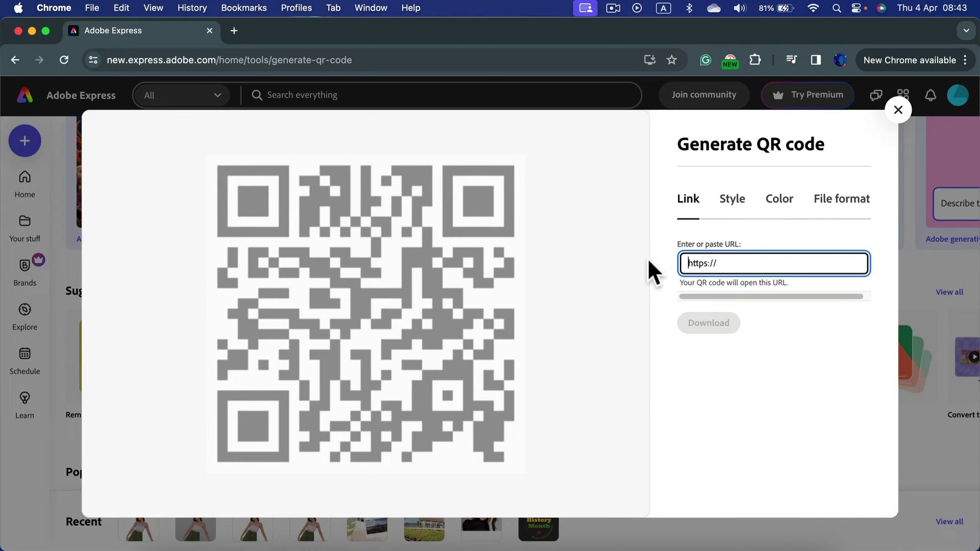
pyautogui.write('https://www.youtube.com/@howtomark')
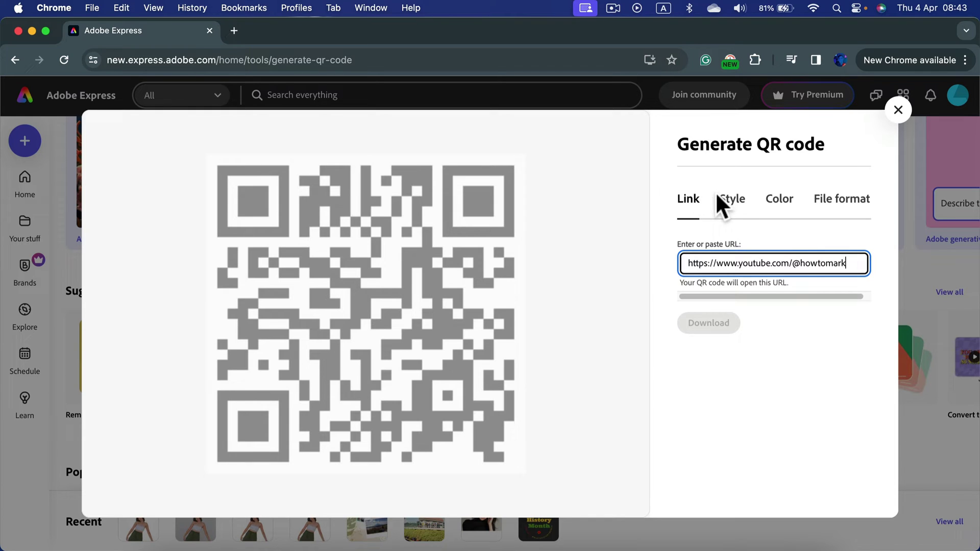
pyautogui.click(730, 202)
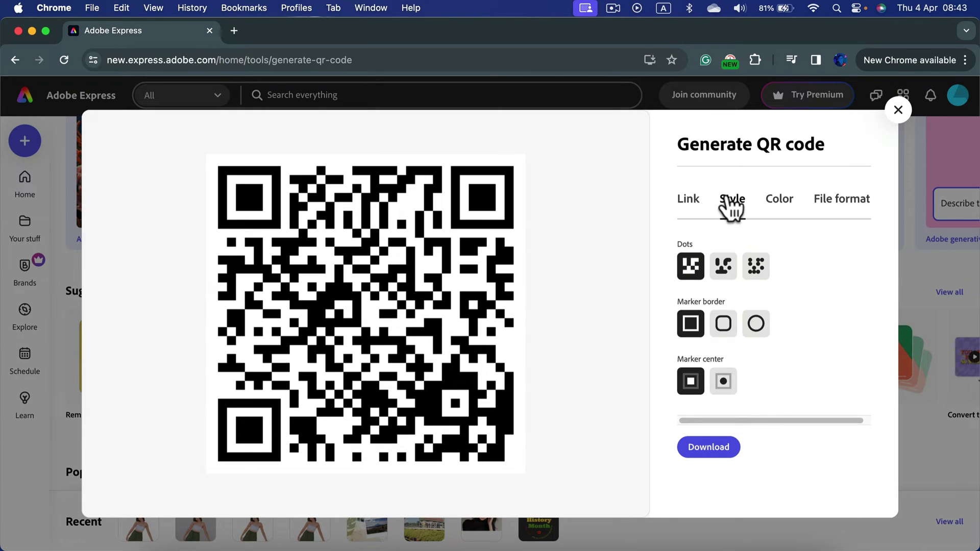
pyautogui.click(722, 268)
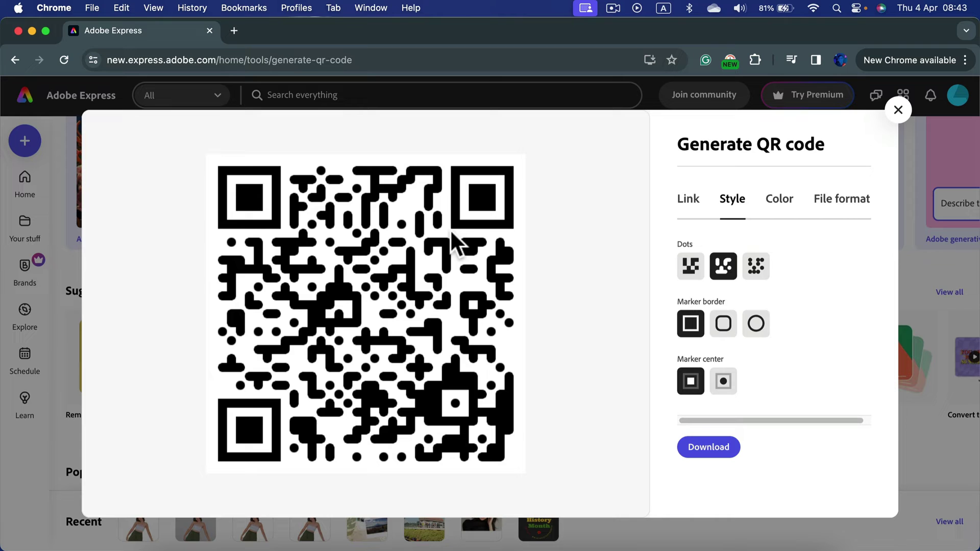
pyautogui.click(762, 273)
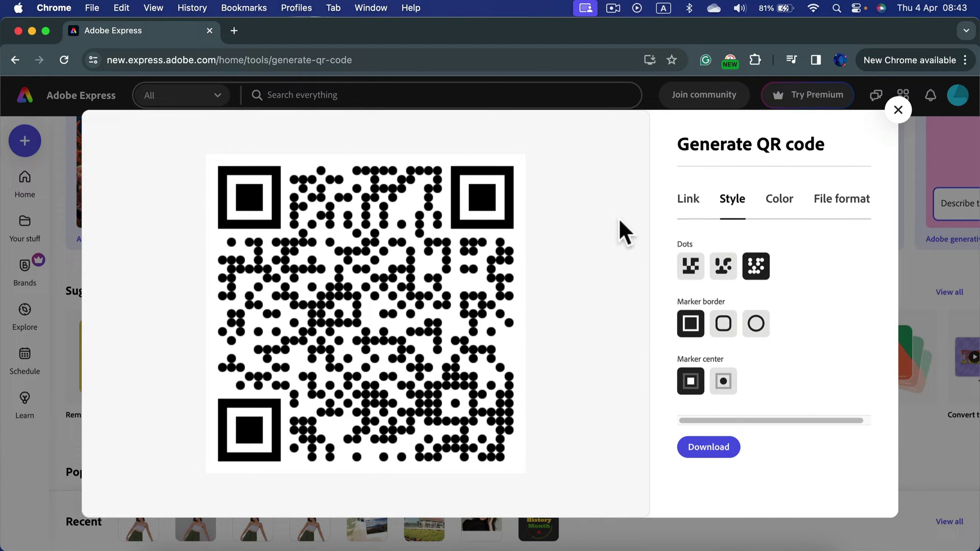
pyautogui.click(720, 268)
pyautogui.click(693, 269)
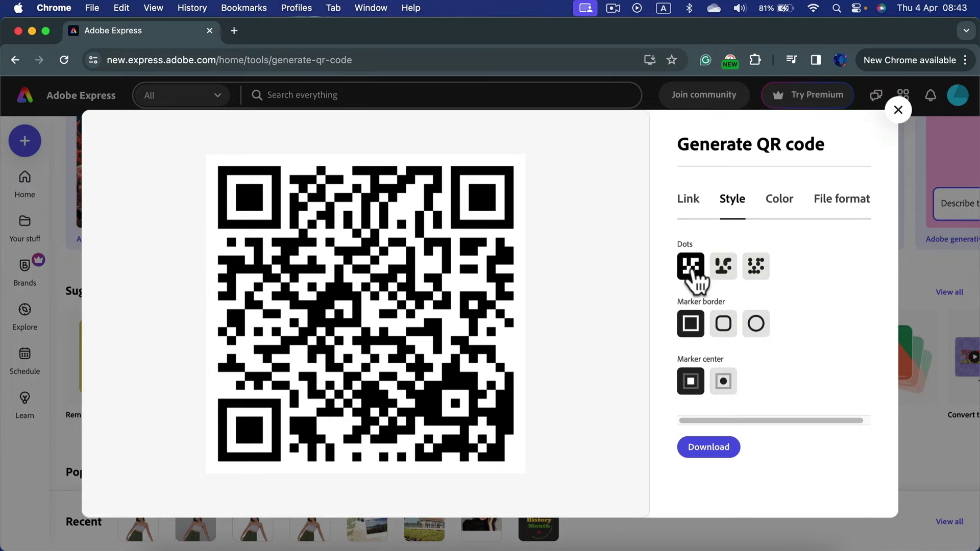
# Try rounded, circular and round-centre corner markers, then keep square marker borders and centres.
pyautogui.click(721, 324)
pyautogui.click(690, 324)
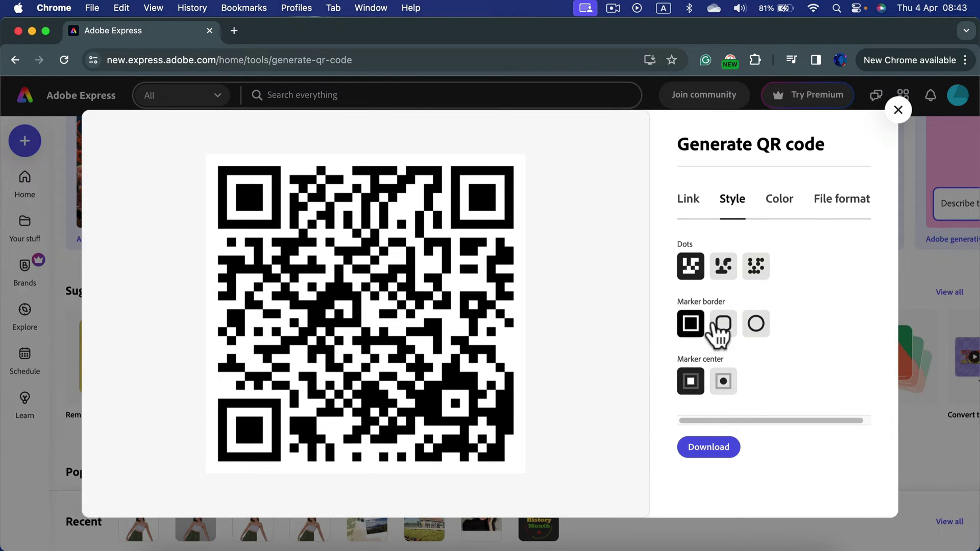
pyautogui.click(757, 325)
pyautogui.click(722, 325)
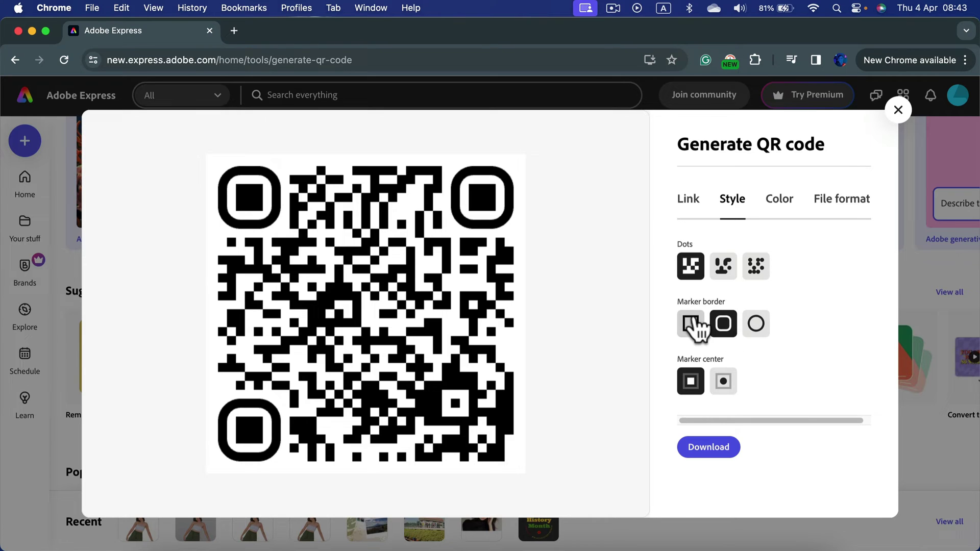
pyautogui.click(692, 326)
pyautogui.click(719, 327)
pyautogui.click(691, 328)
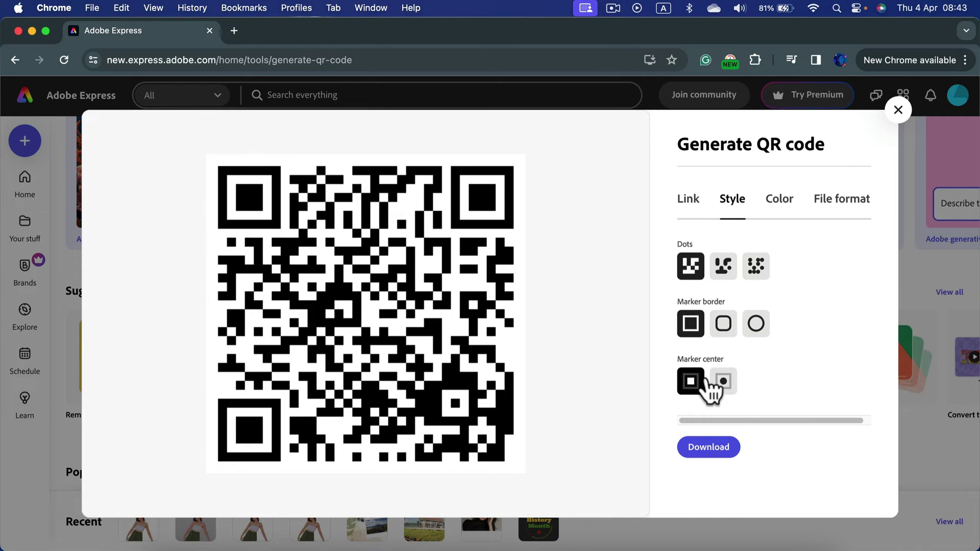
pyautogui.click(724, 382)
pyautogui.click(690, 381)
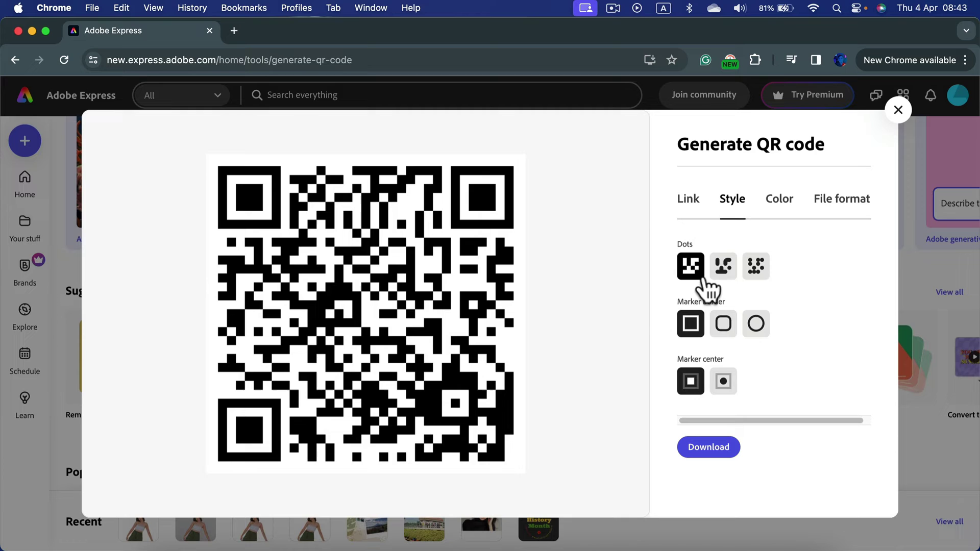
# Try blue, orange, red and green QR code colours, then return to black.
pyautogui.click(776, 218)
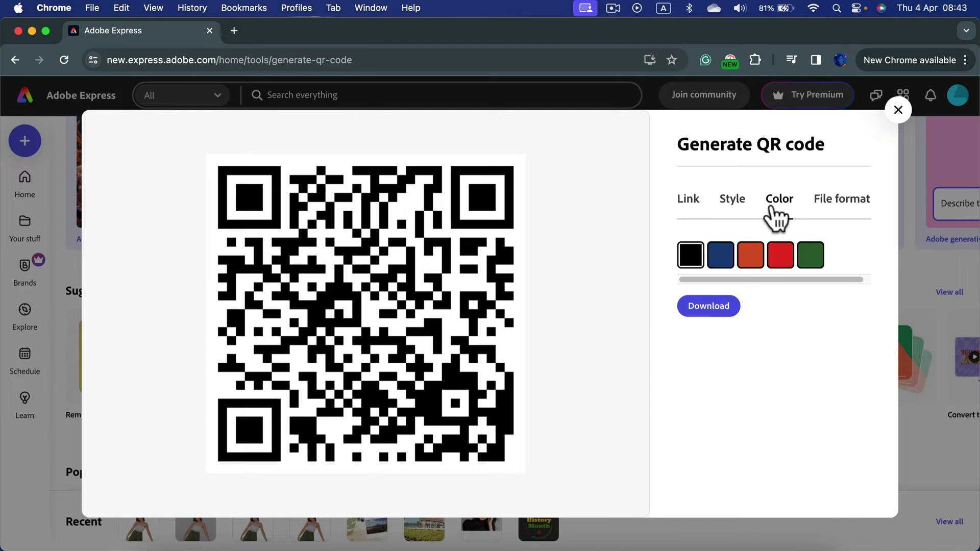
pyautogui.click(723, 258)
pyautogui.click(751, 258)
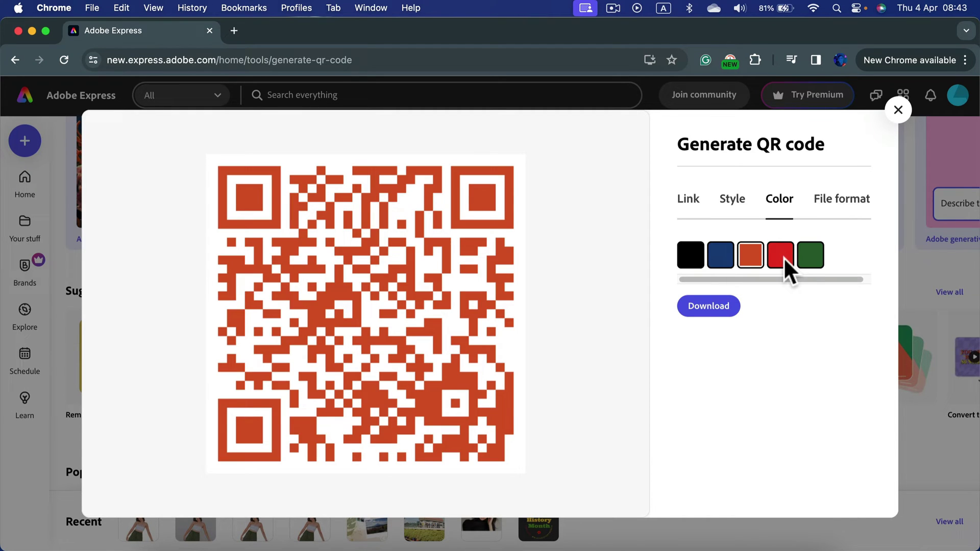
pyautogui.click(784, 257)
pyautogui.click(810, 259)
pyautogui.click(693, 257)
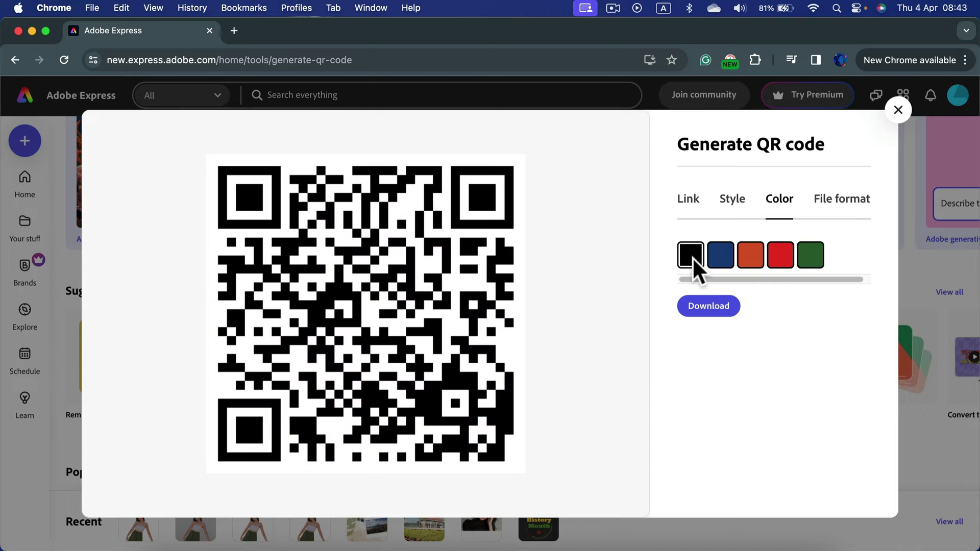
# Try SVG as the download format, then set the file format back to PNG.
pyautogui.click(849, 205)
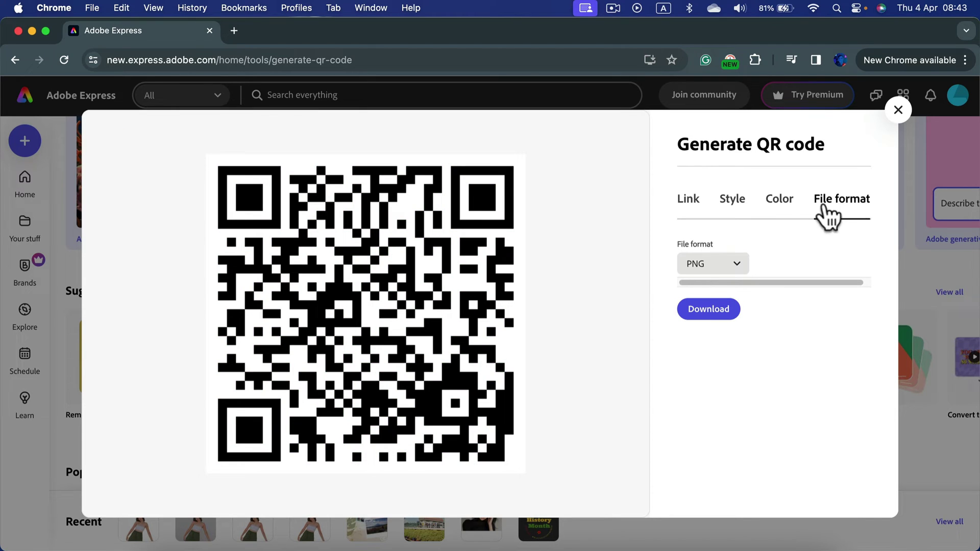
pyautogui.click(736, 261)
pyautogui.click(744, 292)
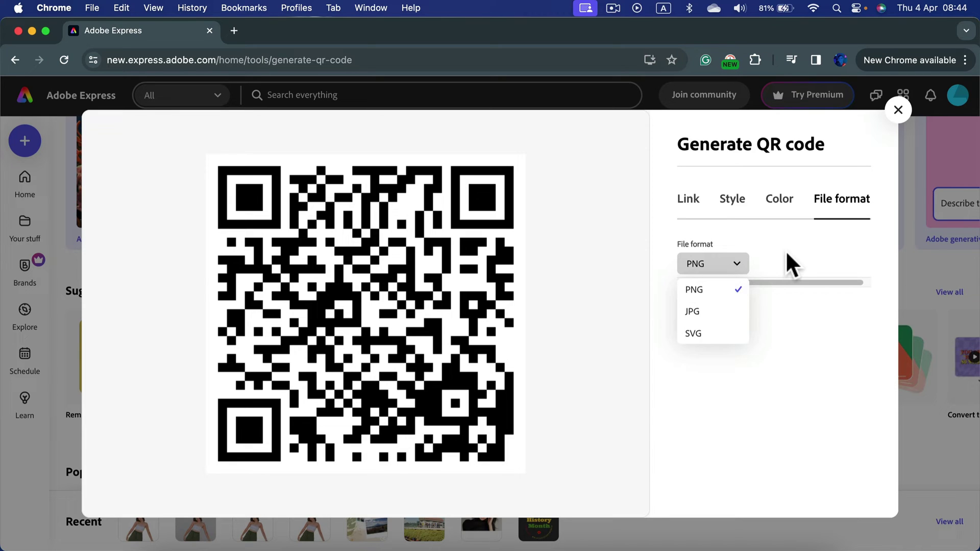
pyautogui.click(728, 264)
pyautogui.click(714, 332)
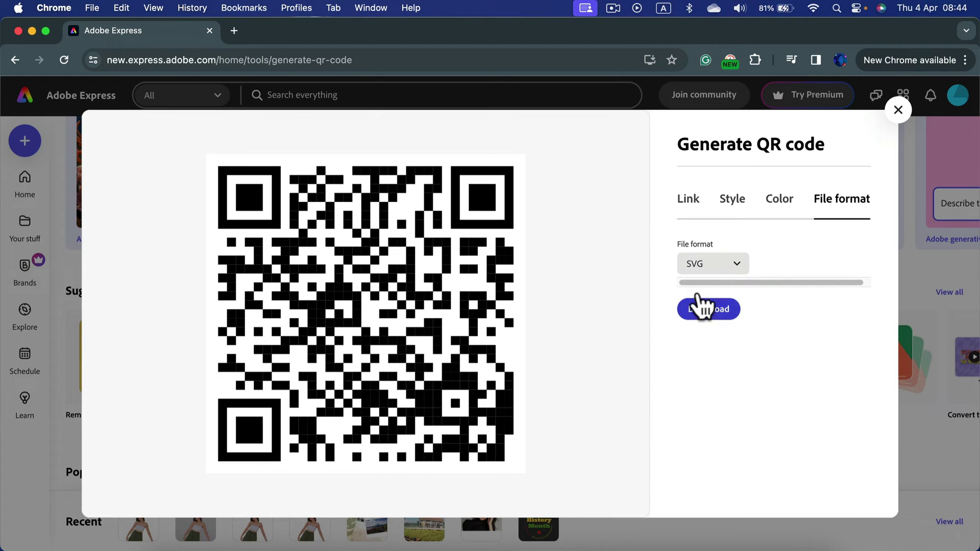
pyautogui.click(730, 264)
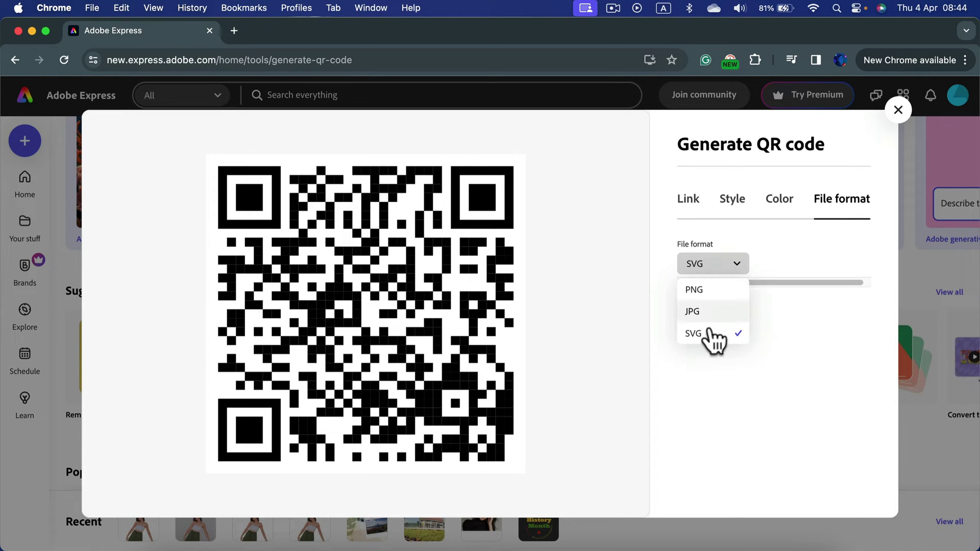
pyautogui.click(709, 288)
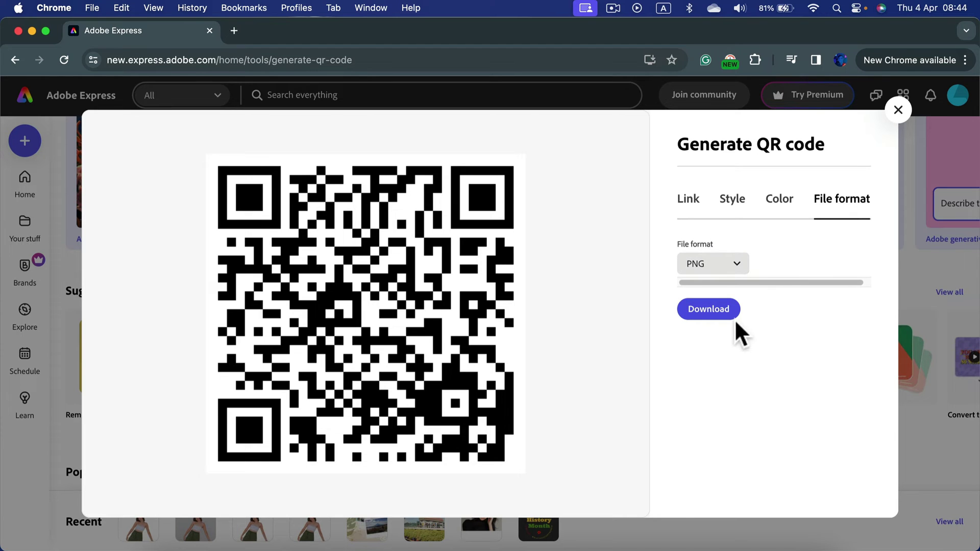
# Download the QR code as adobe-express-qr-code.png, view it in Preview, then close Preview.
pyautogui.click(719, 315)
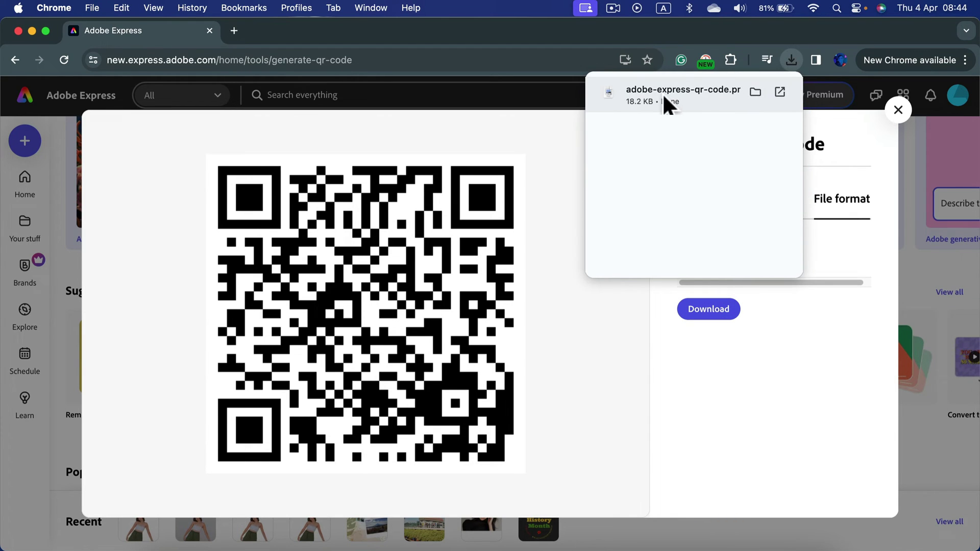
pyautogui.click(663, 93)
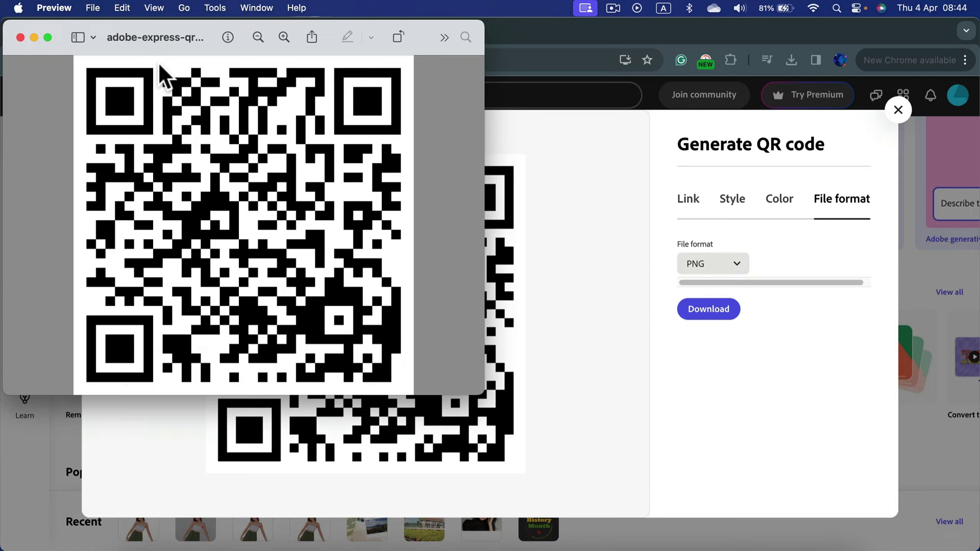
pyautogui.click(20, 37)
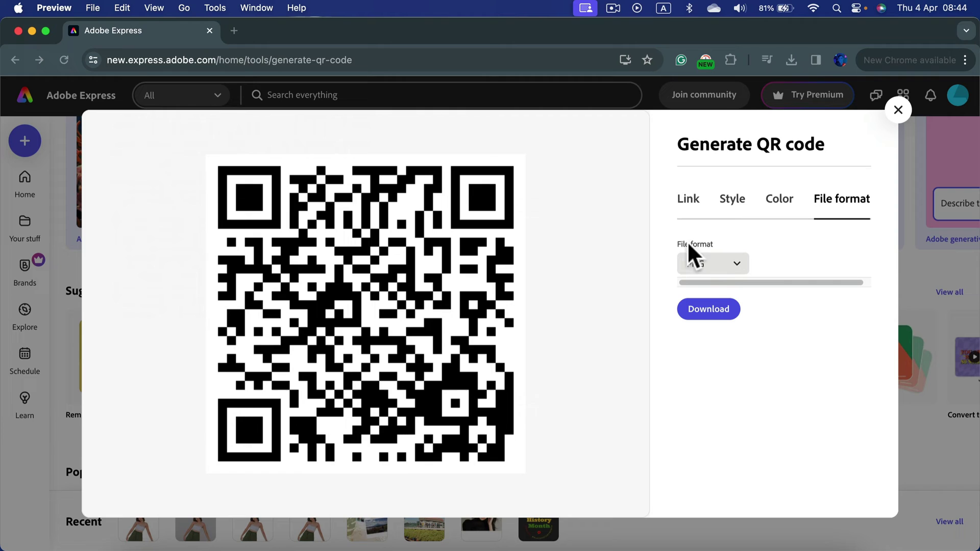
# Switch the download format to SVG and download the QR code as adobe-express-qr-code.svg.
pyautogui.click(730, 264)
pyautogui.click(734, 264)
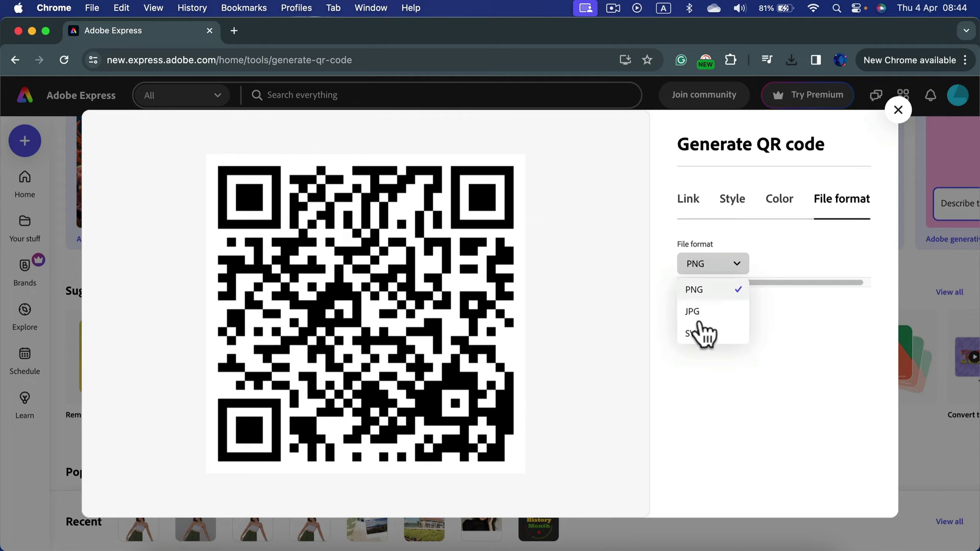
pyautogui.click(694, 340)
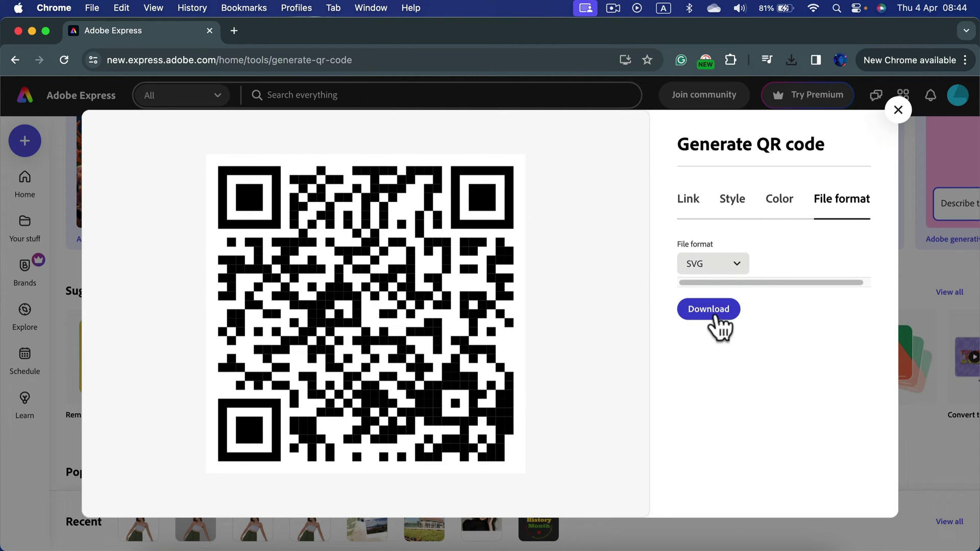
pyautogui.click(715, 312)
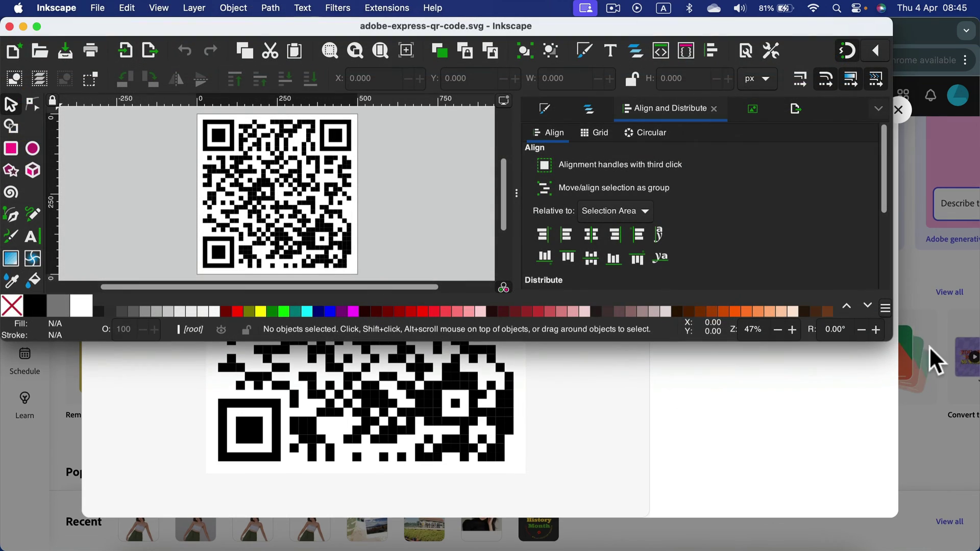
# Maximise the Inkscape window and rubber-band select every rectangle of the QR code.
pyautogui.moveTo(889, 335); pyautogui.dragTo(977, 549)
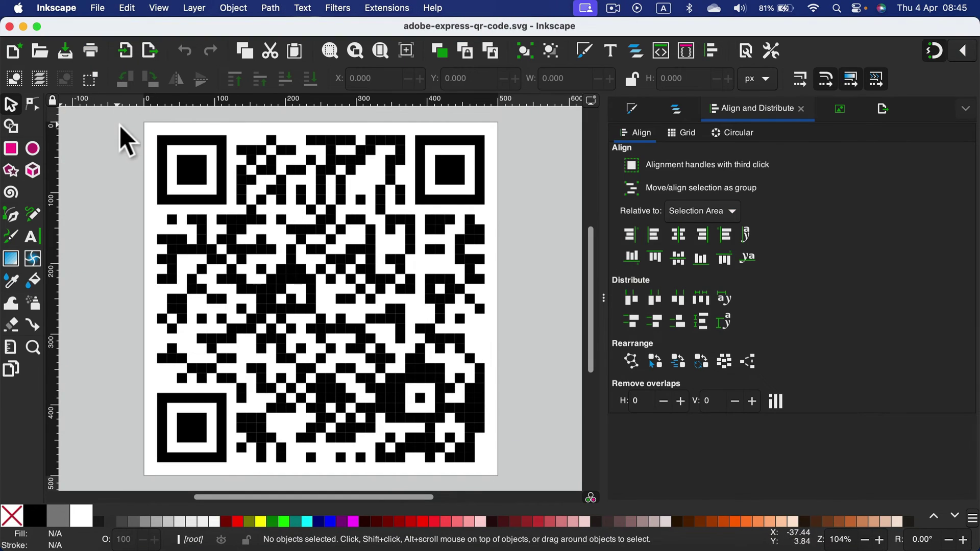
pyautogui.click(176, 141)
pyautogui.click(136, 137)
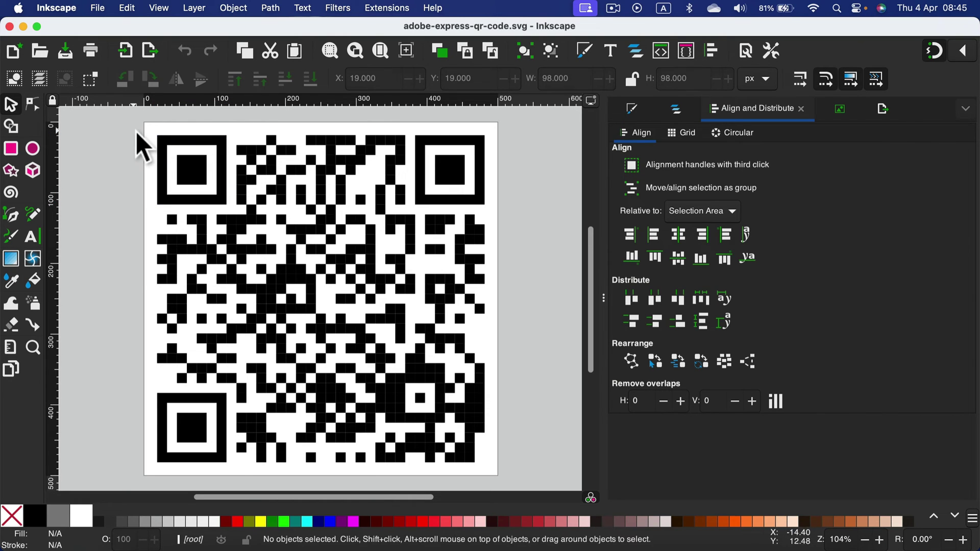
pyautogui.moveTo(134, 131); pyautogui.dragTo(525, 467)
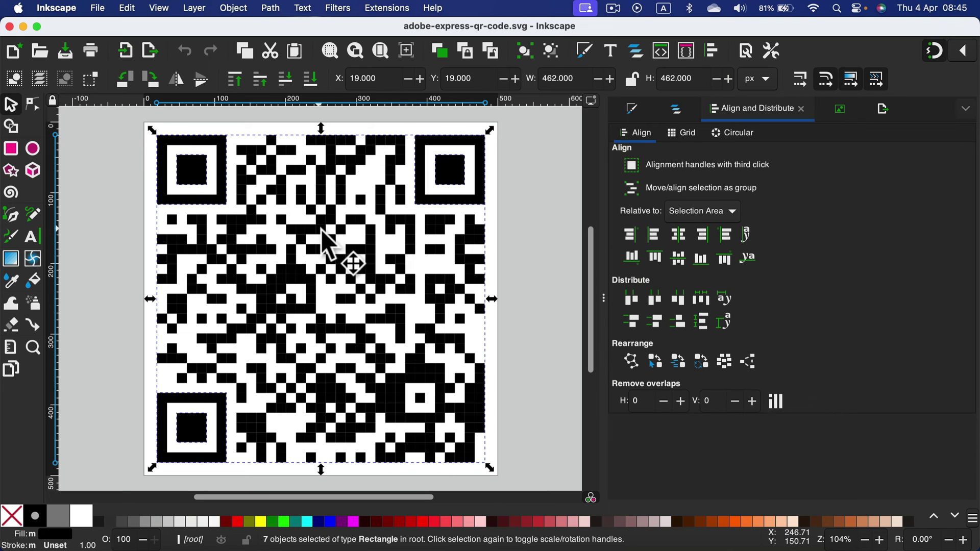
# Try red, teal, pink, mauve, rust, orange and near-white fills on the QR code.
pyautogui.click(424, 524)
pyautogui.click(296, 521)
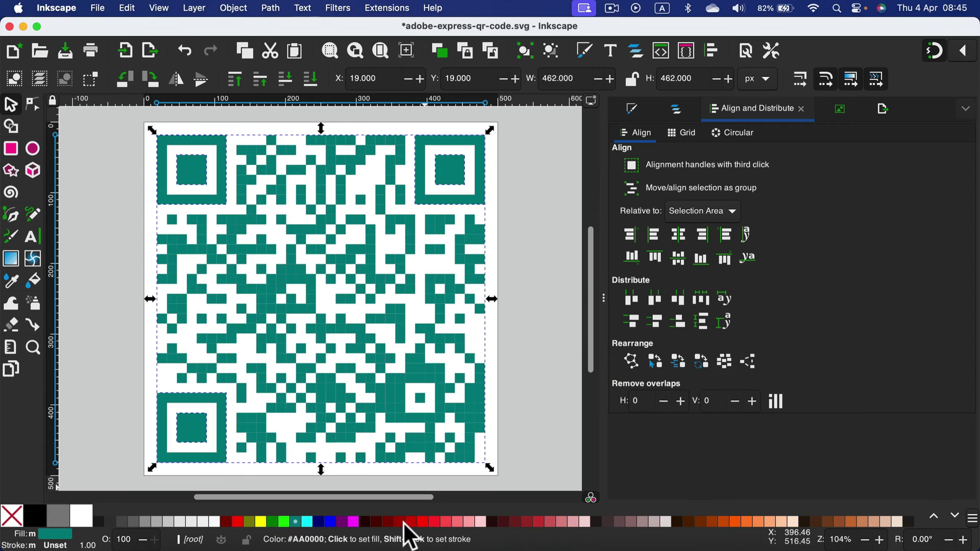
pyautogui.click(565, 522)
pyautogui.click(650, 521)
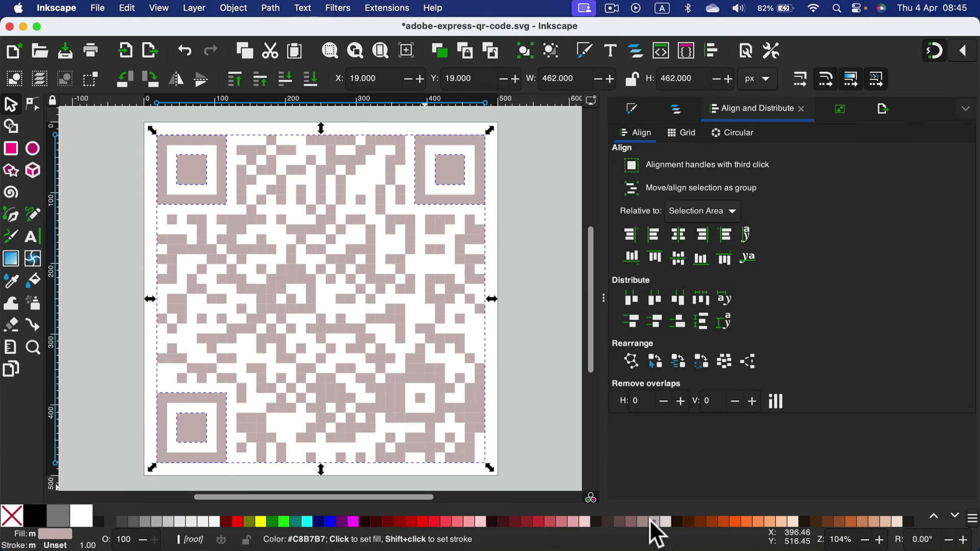
pyautogui.click(709, 521)
pyautogui.click(749, 520)
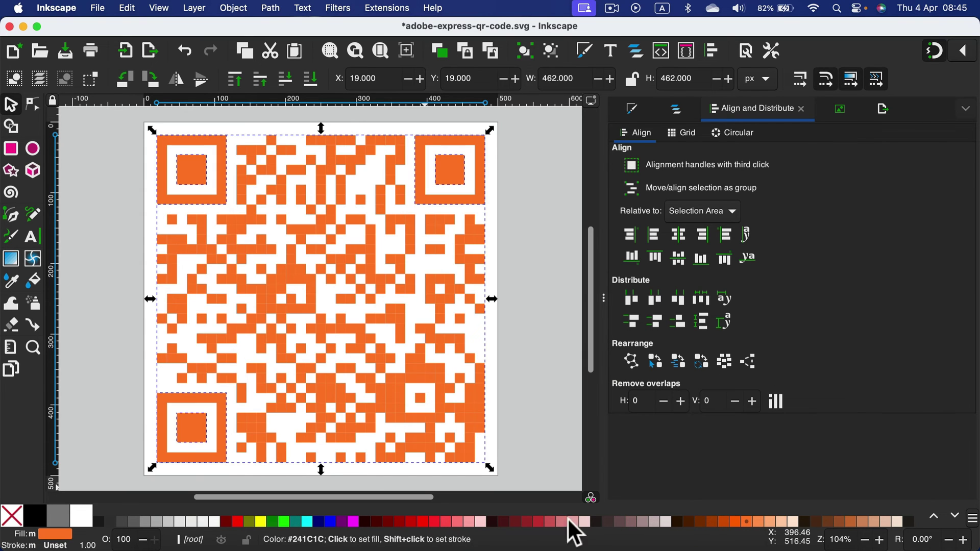
pyautogui.click(213, 520)
# Try olive, yellow, green, blue and maroon fills, finishing on 90% Gray.
pyautogui.click(248, 521)
pyautogui.click(261, 521)
pyautogui.click(284, 521)
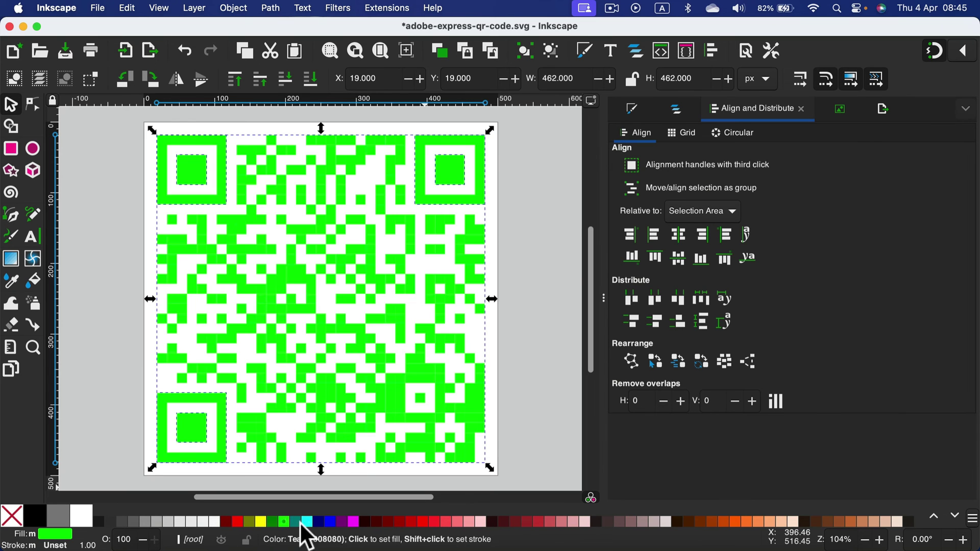
pyautogui.click(335, 522)
pyautogui.click(364, 520)
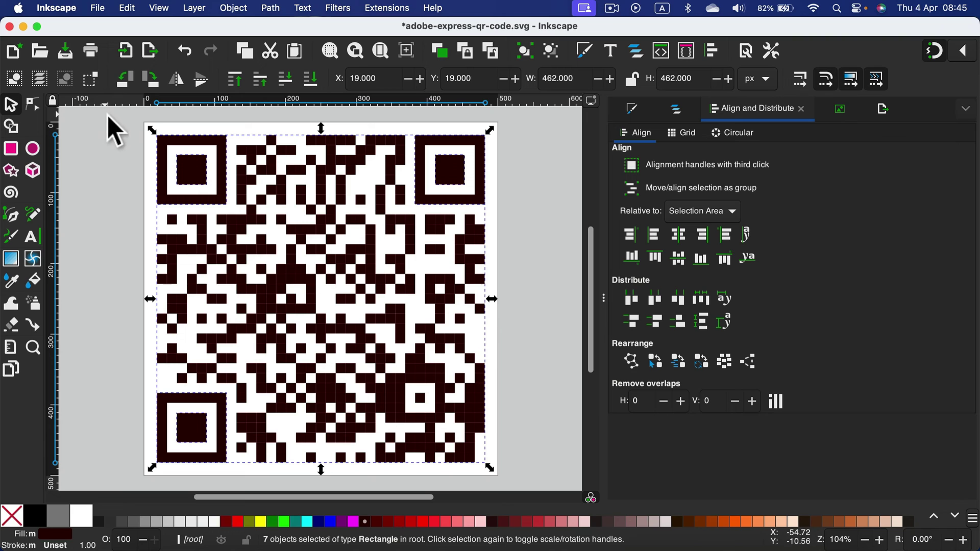
pyautogui.click(493, 521)
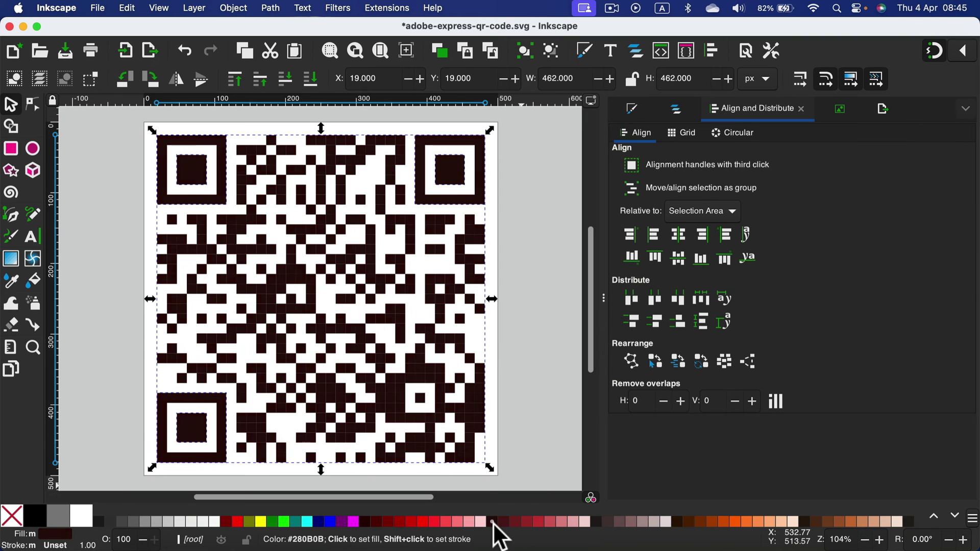
pyautogui.click(99, 521)
pyautogui.click(538, 194)
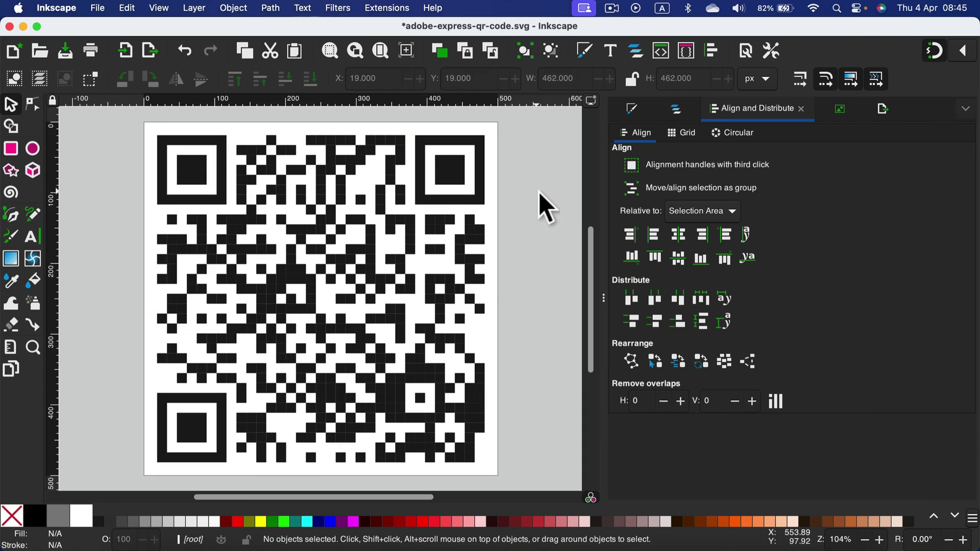